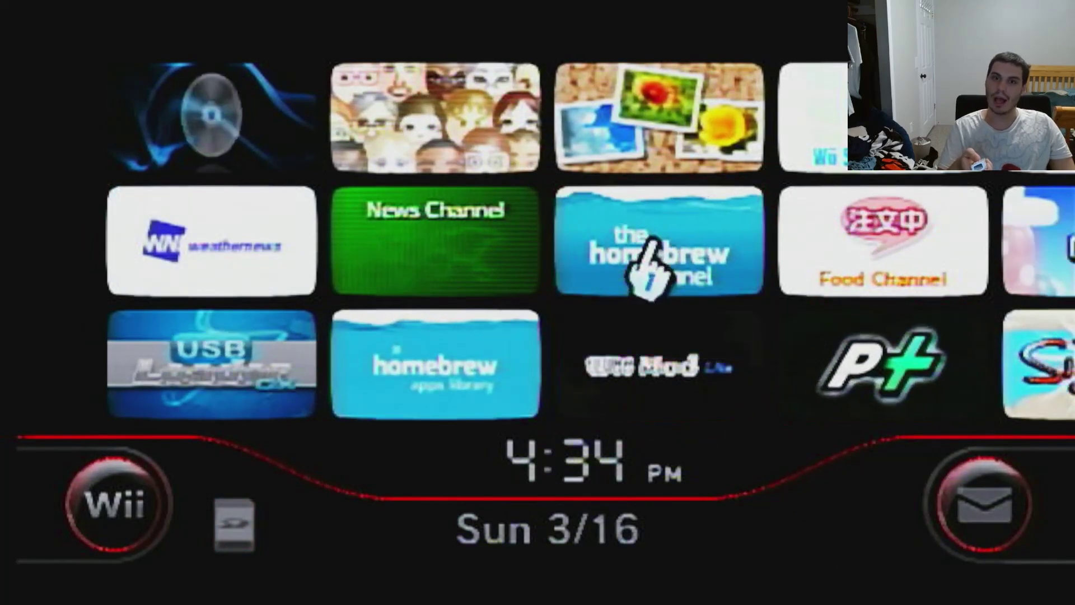
Open the Homebrew Channel tile's preview from the Wii Menu.
{"action": "left_click", "coordinate": [651, 242]}
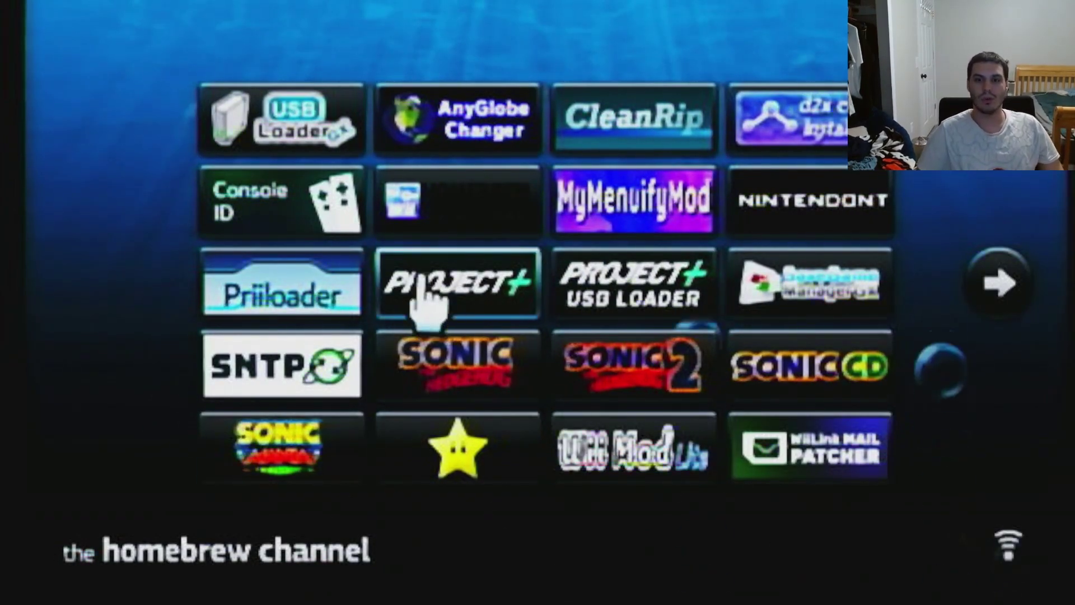
Page through the homebrew apps and open Wii Mod Lite v1.7's details to launch it.
{"action": "key", "text": "Right"}
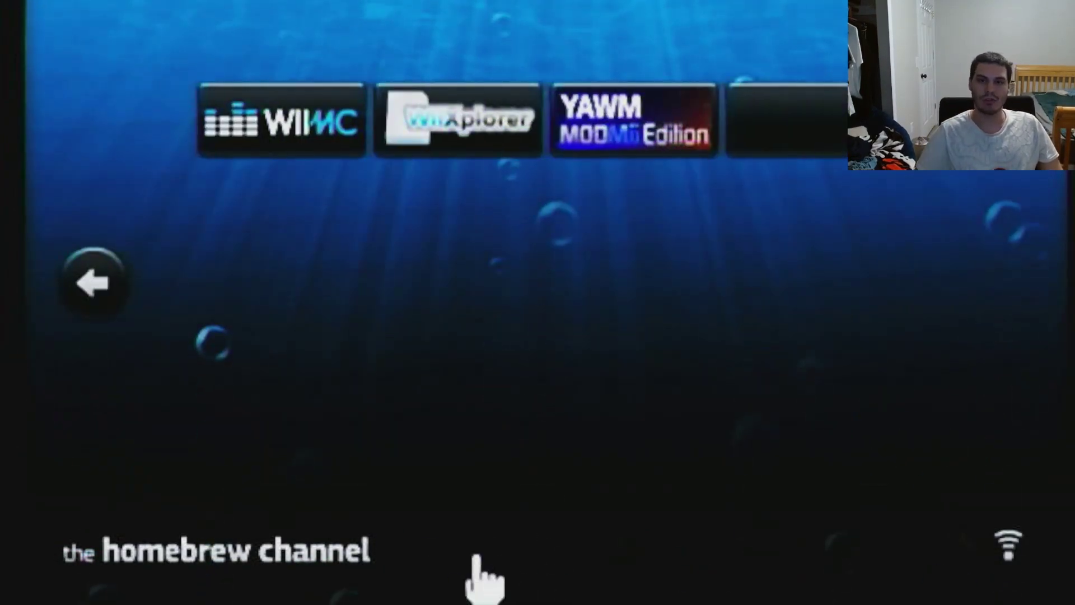
{"action": "key", "text": "Left"}
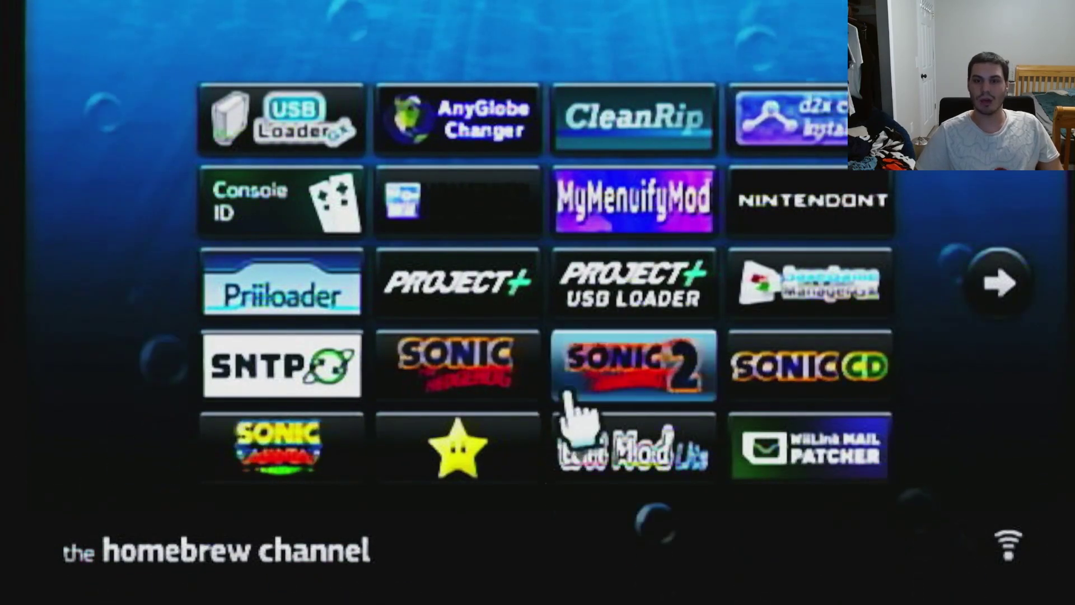
{"action": "left_click", "coordinate": [595, 473]}
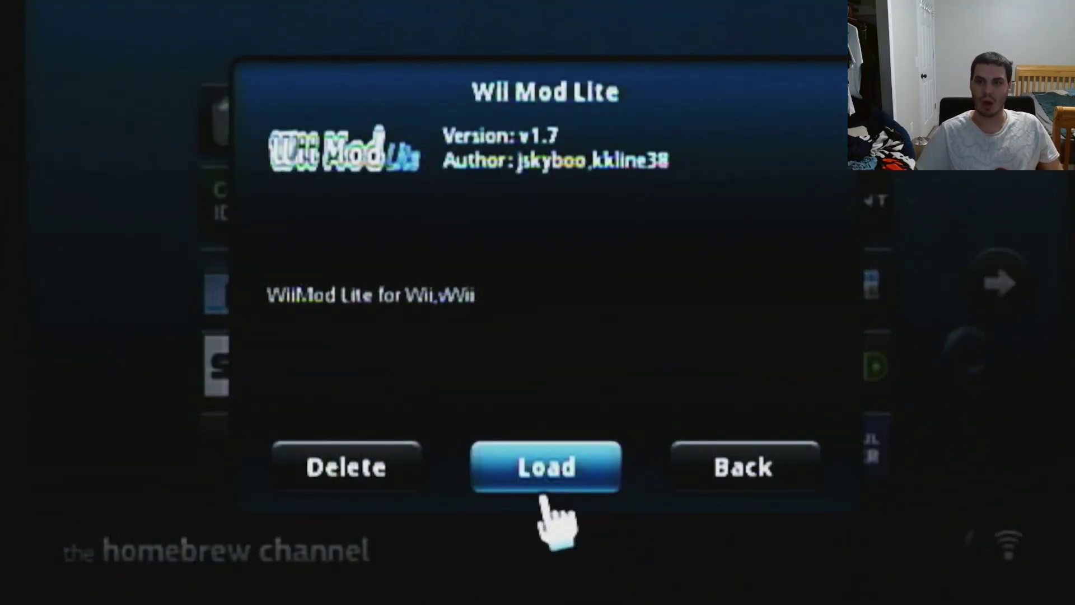
{"action": "key", "text": "Escape"}
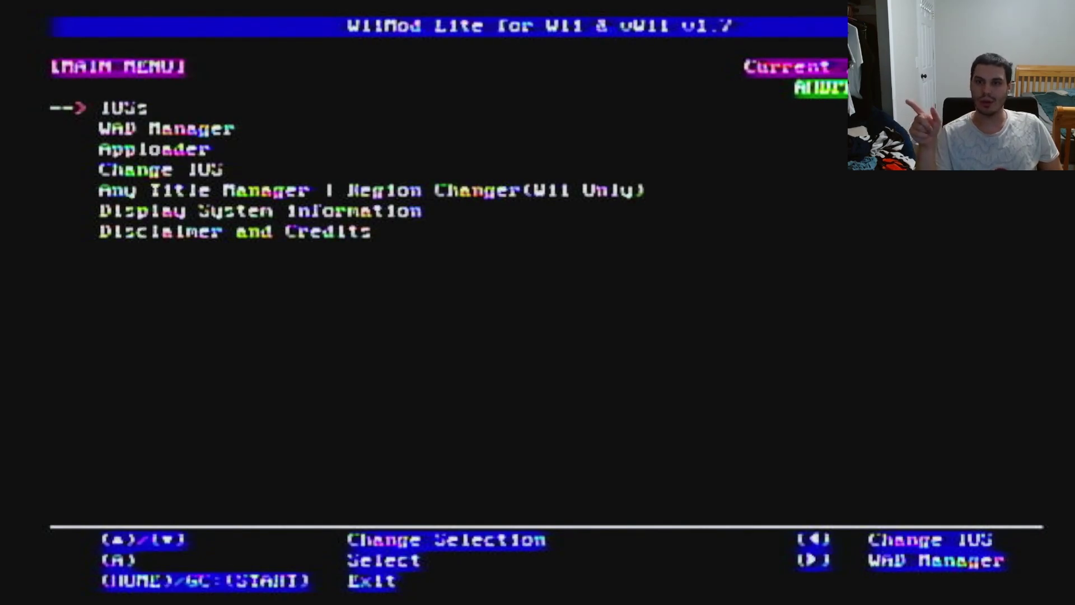
Open WiiMod Lite's WAD Manager to the source device screen showing Wii SD Slot.
{"action": "key", "text": "Down"}
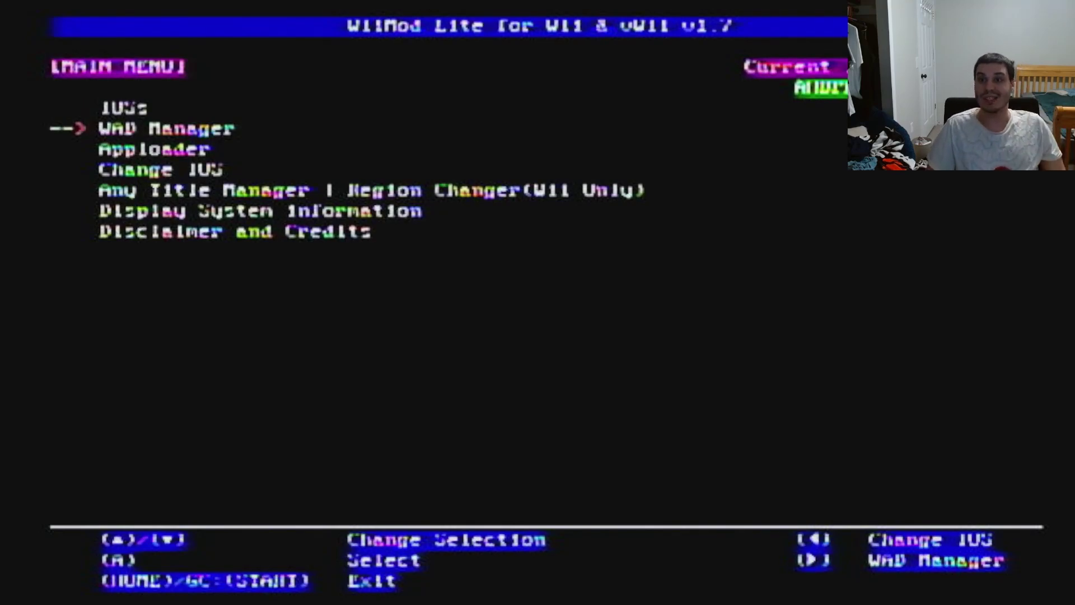
{"action": "key", "text": "Return"}
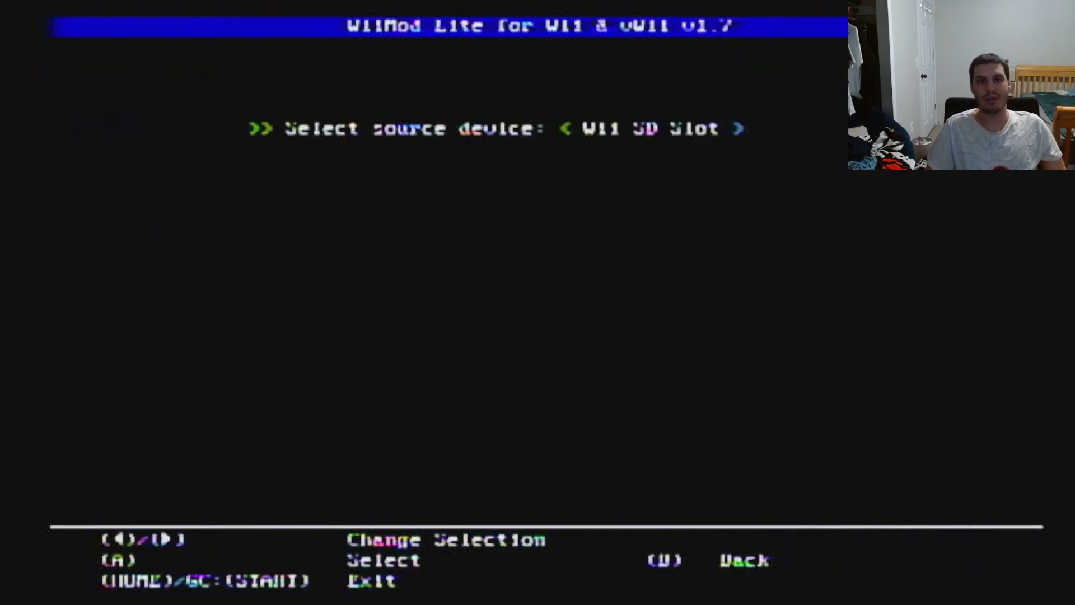
Confirm Wii SD Slot, view sd:/wad with the Wii Shop Channel Revival WAD, then exit to the loader.
{"action": "key", "text": "Return"}
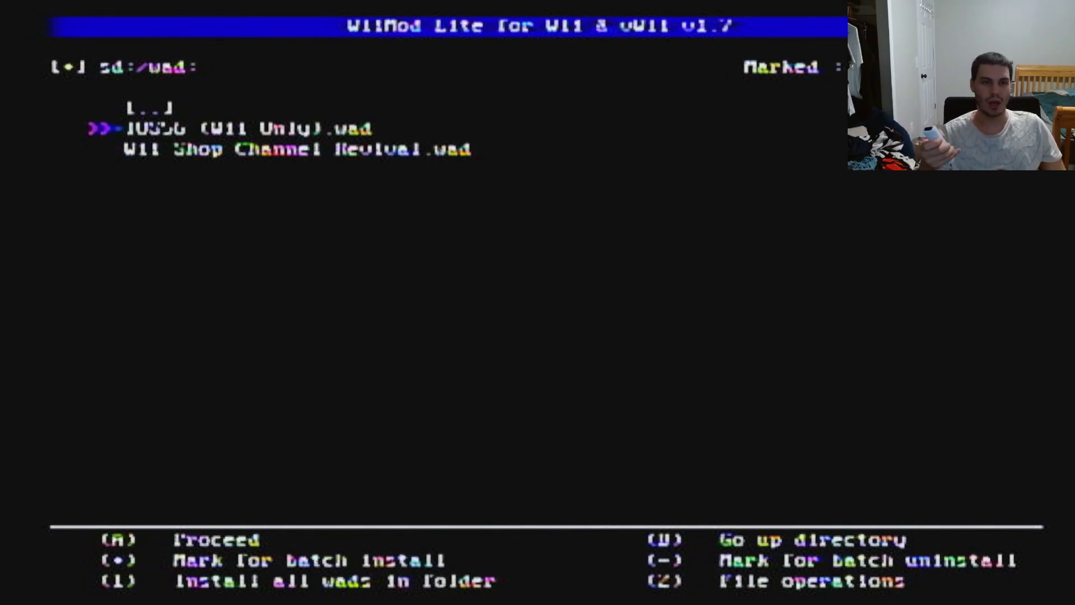
{"action": "key", "text": "b"}
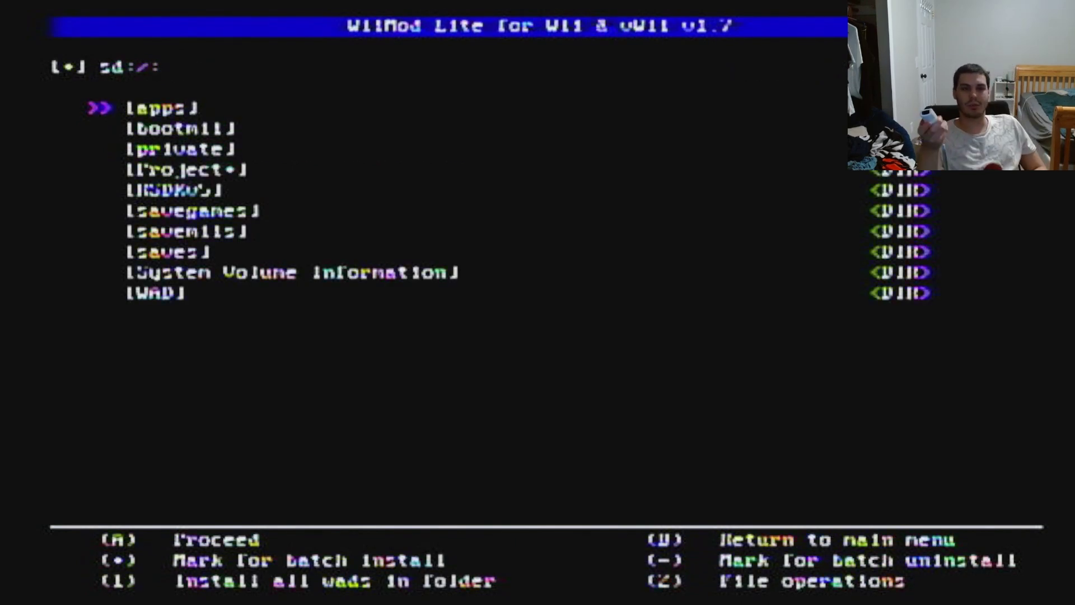
{"action": "key", "text": "Home"}
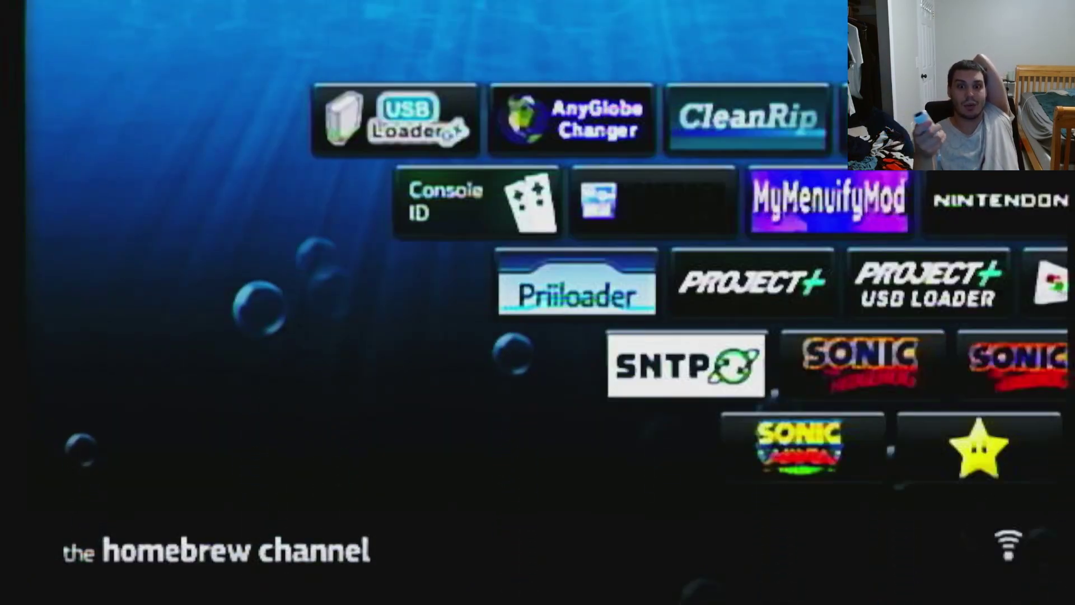
Launch BootMii from the Homebrew Channel's Home menu.
{"action": "key", "text": "Home"}
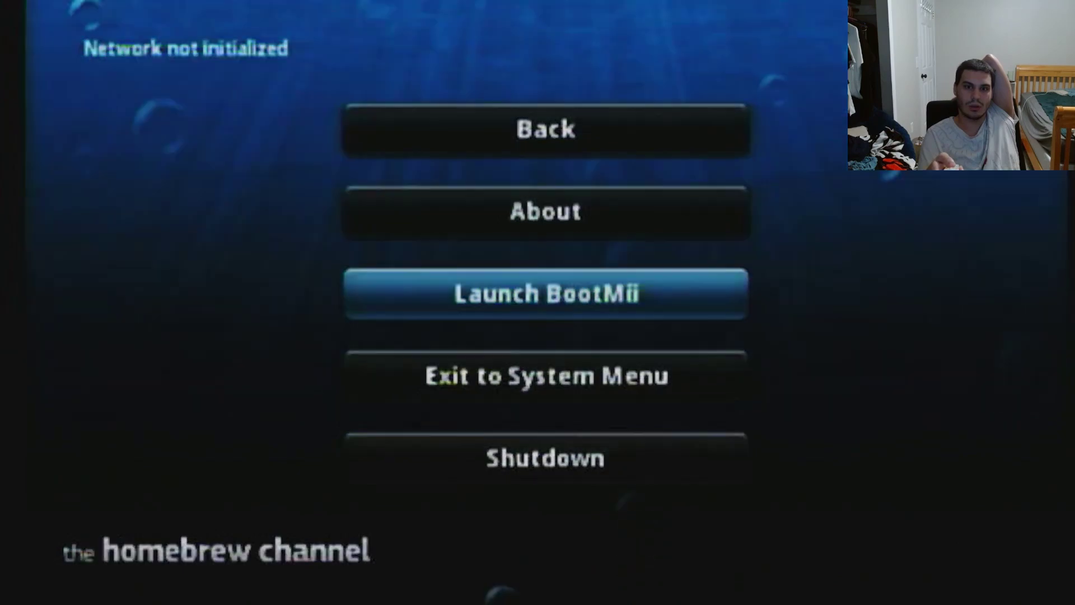
{"action": "left_click", "coordinate": [546, 294]}
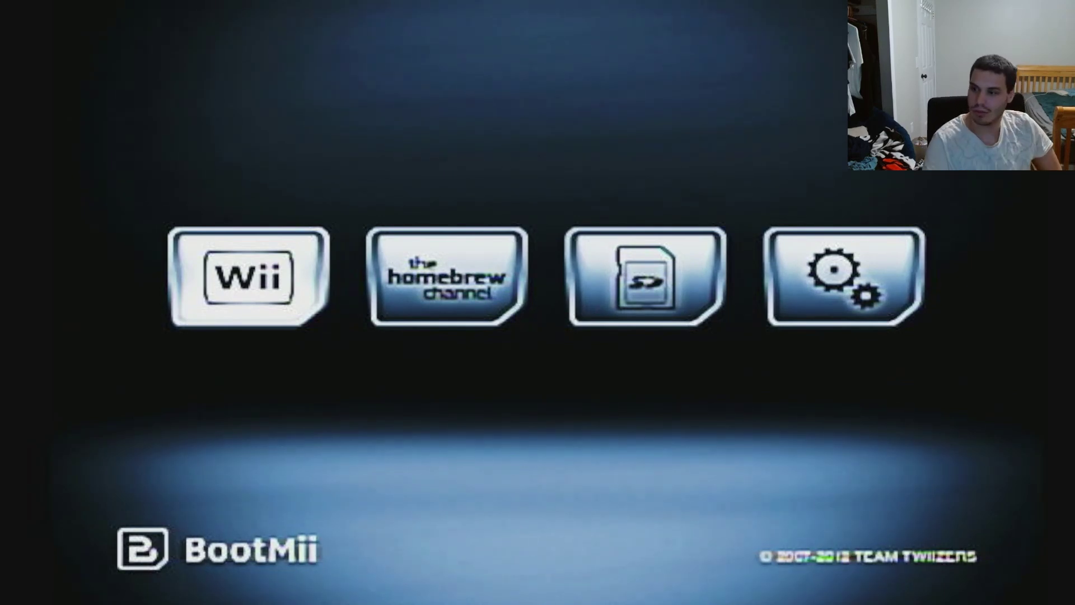
Cycle the BootMii boot choice back to Wii and boot the System Menu.
{"action": "key", "text": "Right"}
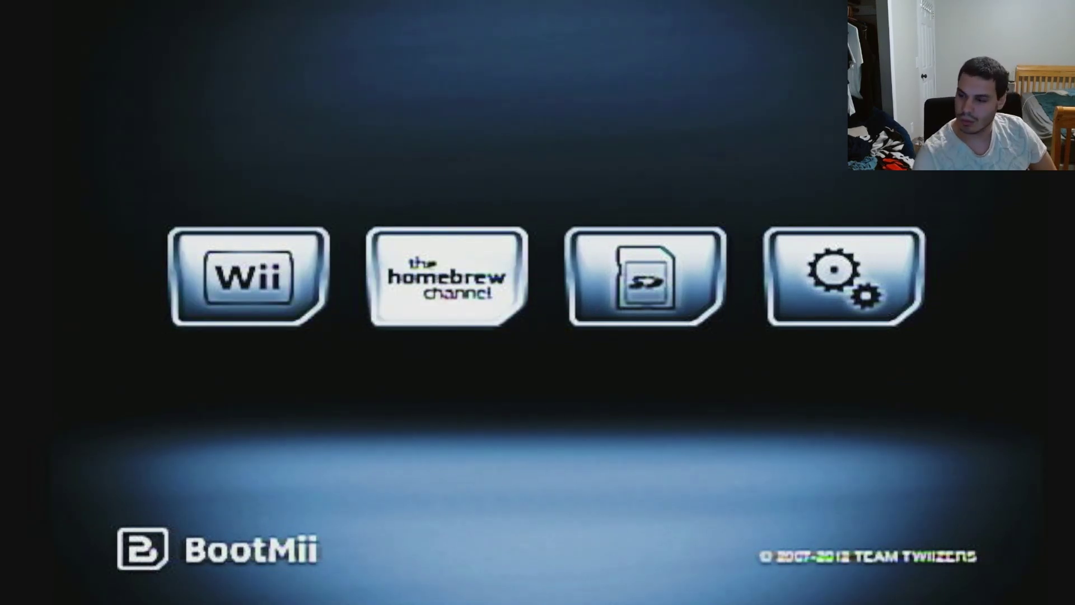
{"action": "key", "text": "Right"}
{"action": "key", "text": "Right"}
{"action": "key", "text": "Right"}
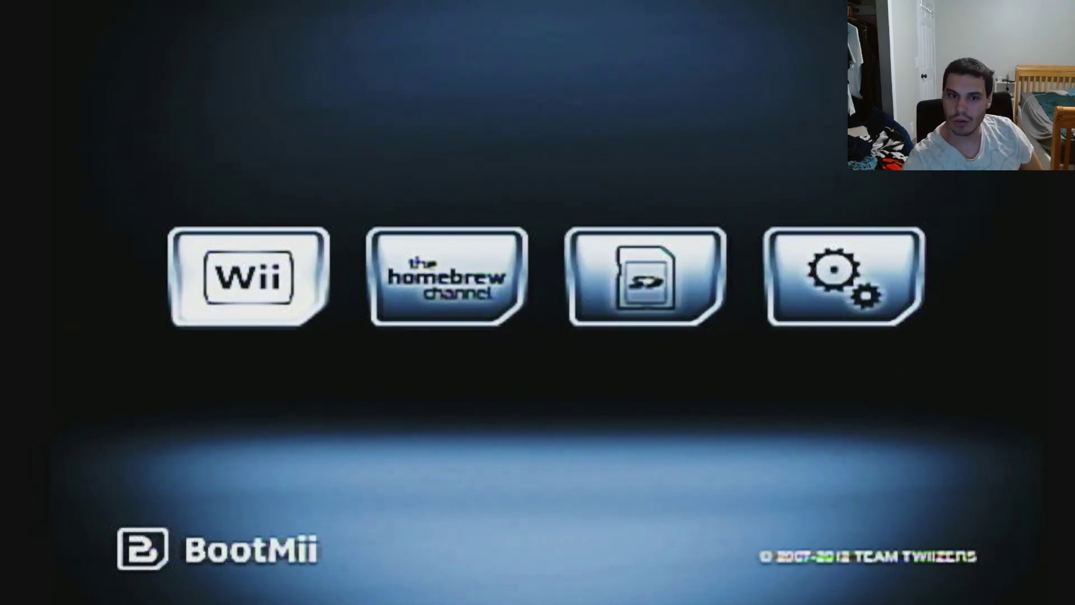
{"action": "key", "text": "Return"}
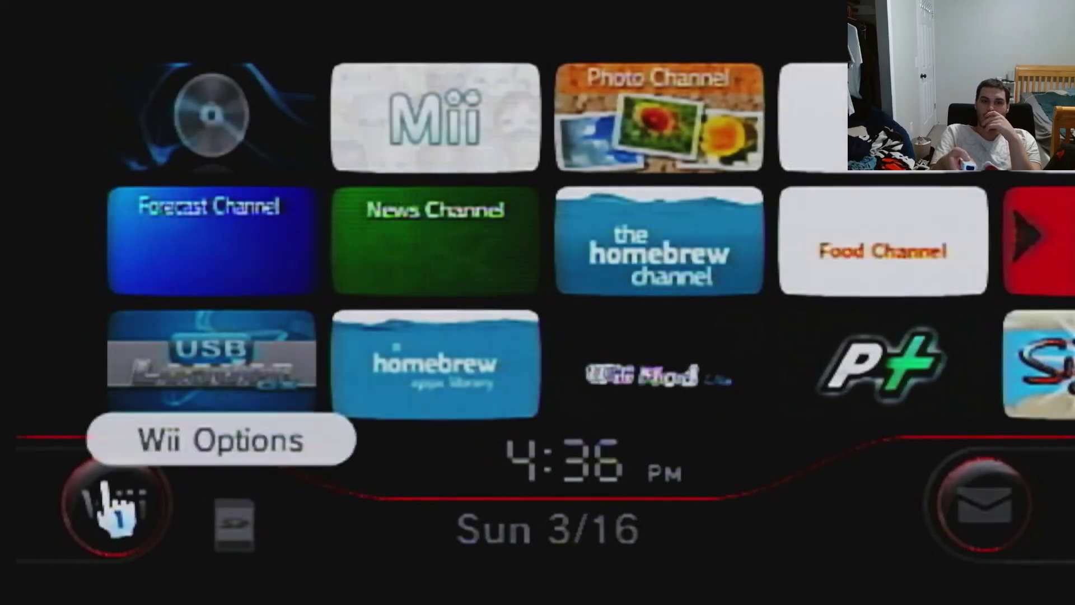
Glance at Wii options, then open the Wii Shop Channel to WiiMart's welcome page.
{"action": "left_click", "coordinate": [103, 485]}
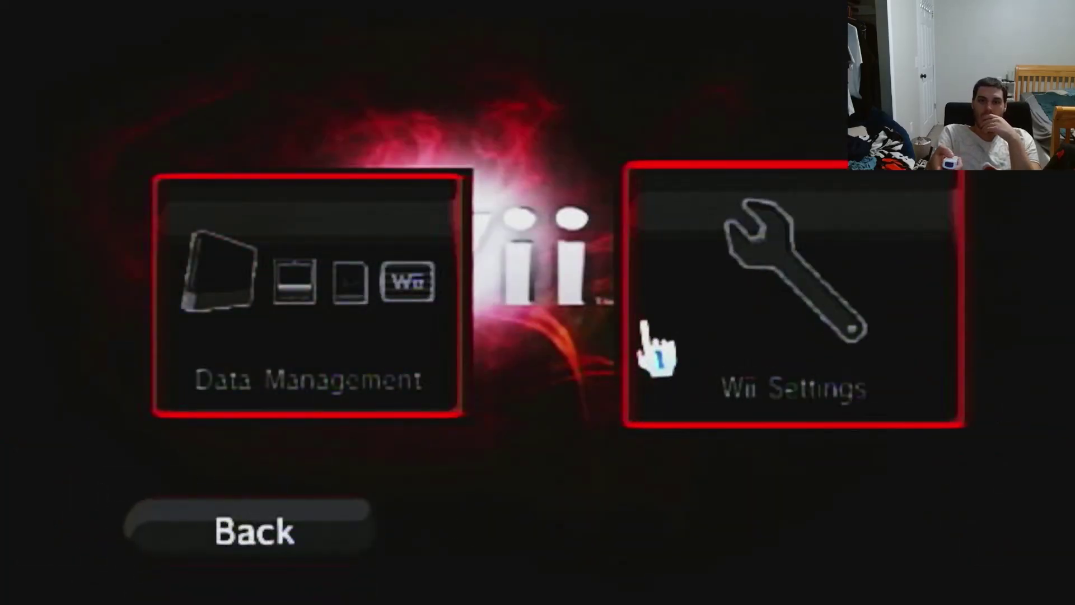
{"action": "key", "text": "Escape"}
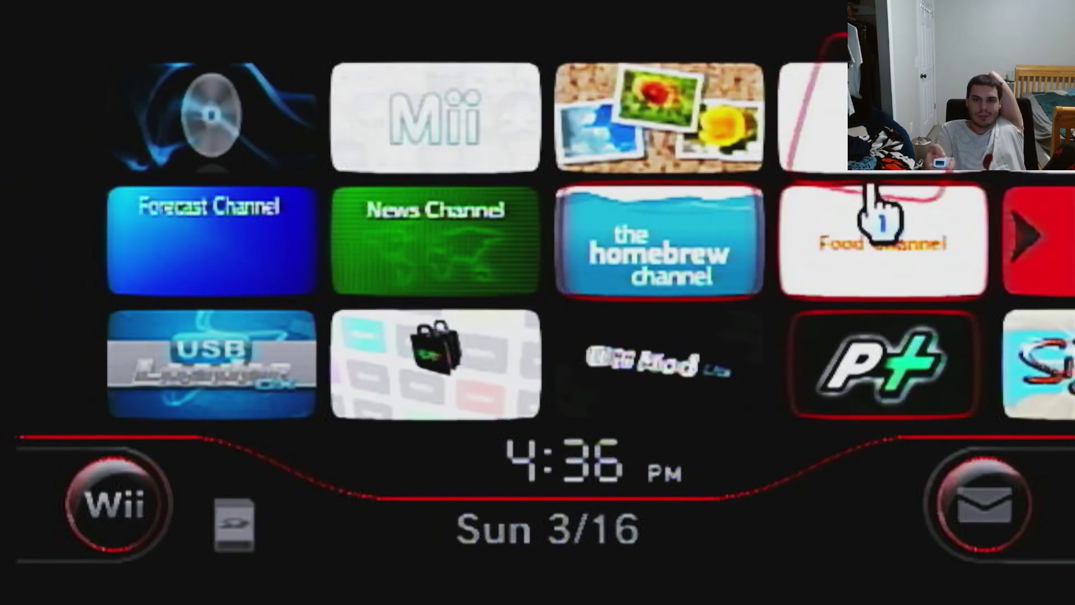
{"action": "left_click", "coordinate": [889, 168]}
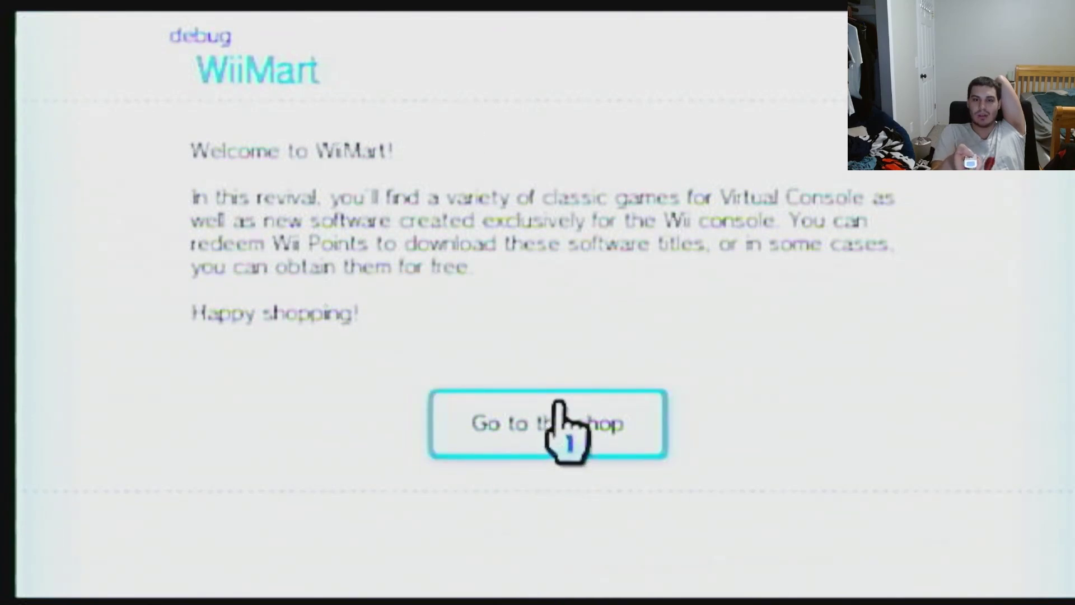
Start shopping in WiiMart and open Add Wii Points to reach the points purchase page.
{"action": "left_click", "coordinate": [511, 419]}
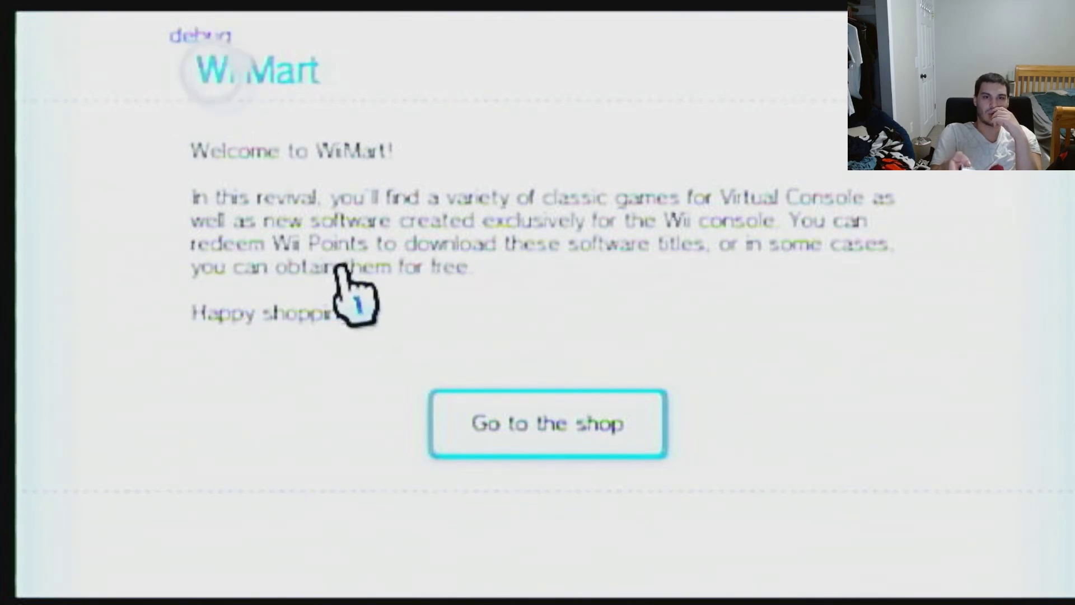
{"action": "left_click", "coordinate": [448, 403]}
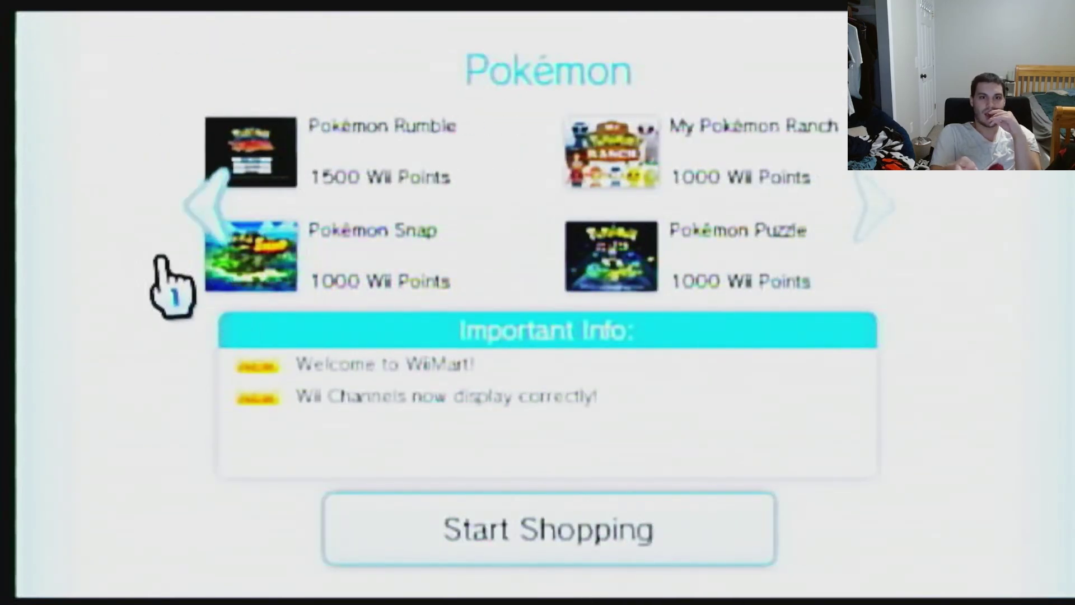
{"action": "left_click", "coordinate": [226, 206]}
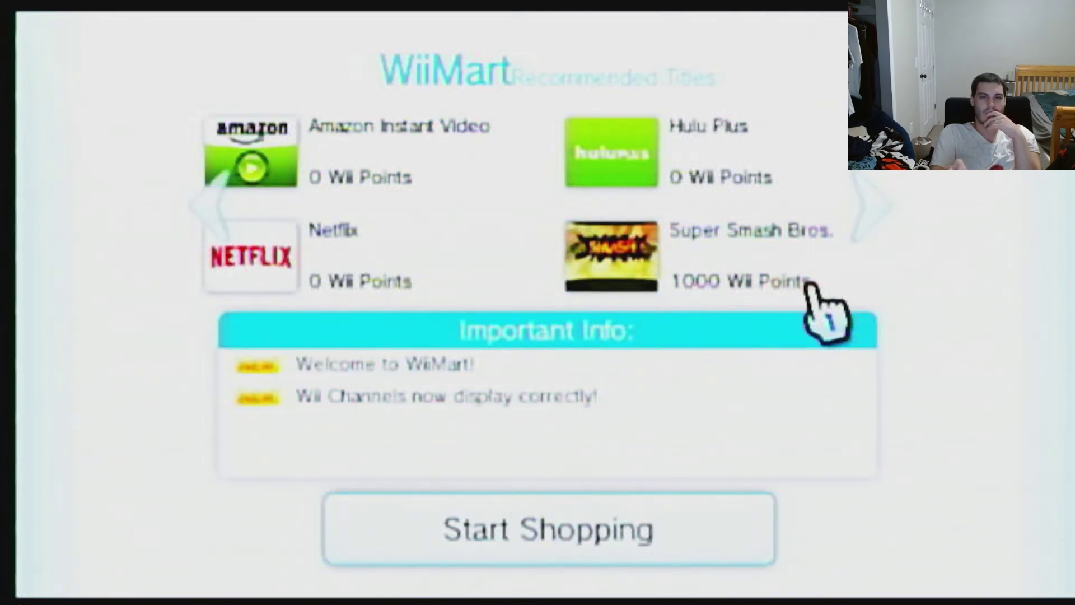
{"action": "left_click", "coordinate": [597, 535]}
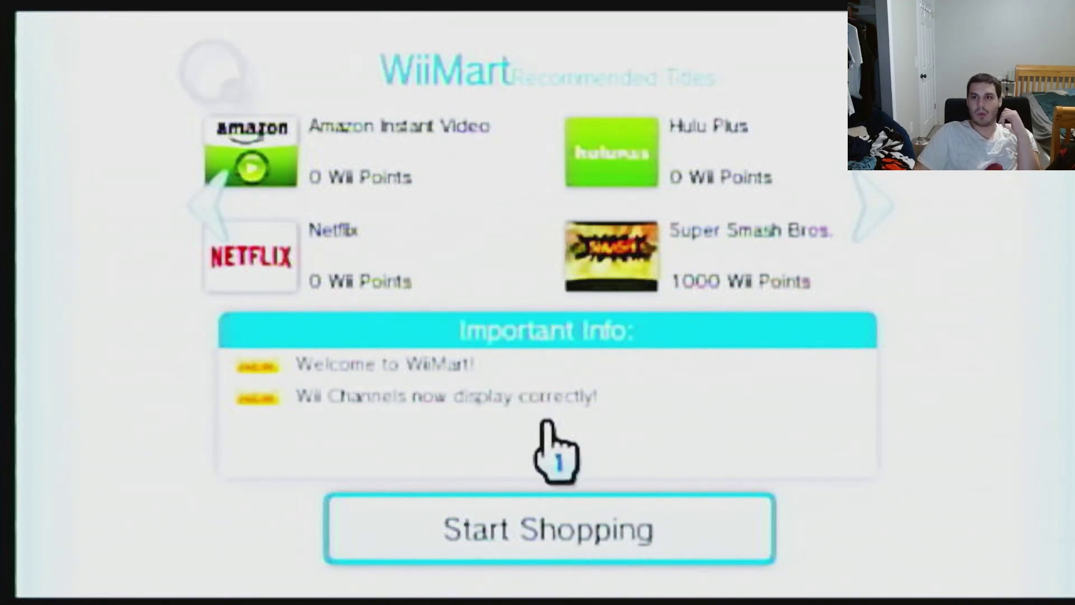
{"action": "left_click", "coordinate": [481, 498]}
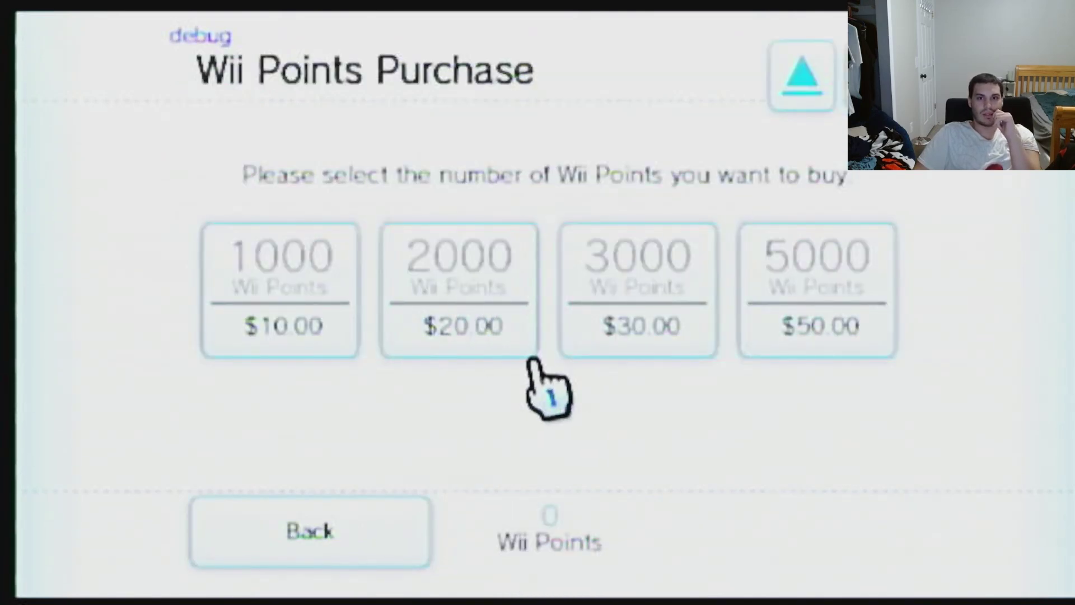
Choose 5000 Wii Points, pick Visa as the card type, then back out to the main menu.
{"action": "left_click", "coordinate": [816, 324]}
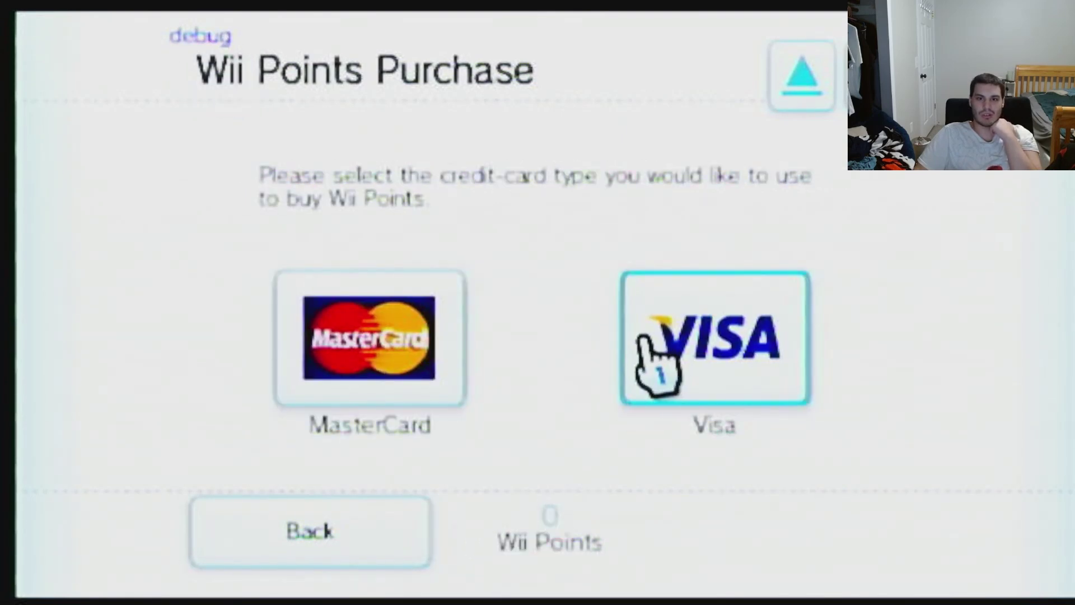
{"action": "left_click", "coordinate": [728, 355]}
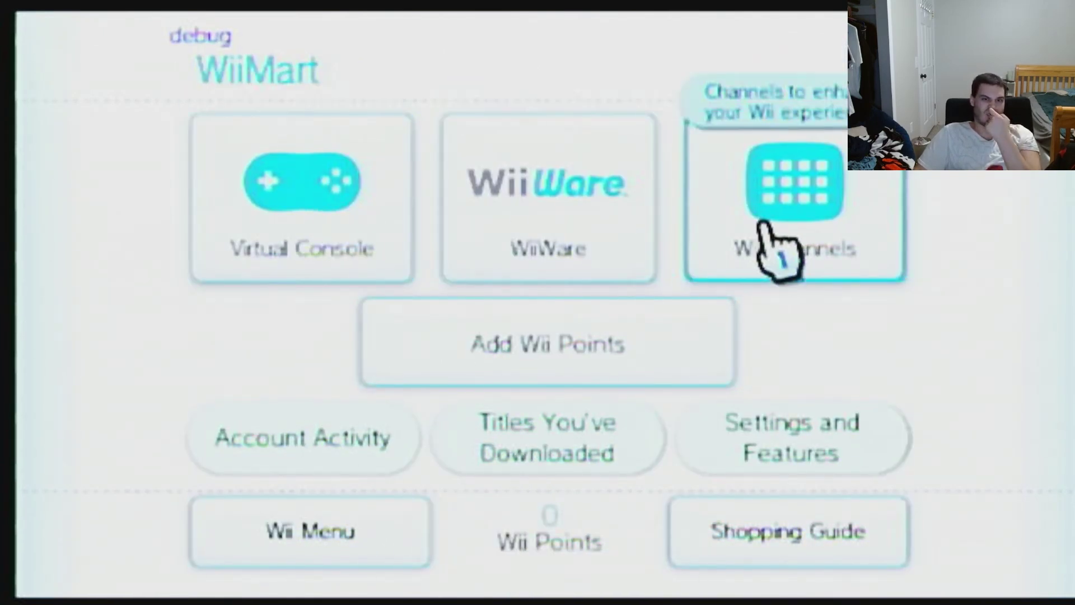
{"action": "left_click", "coordinate": [301, 186]}
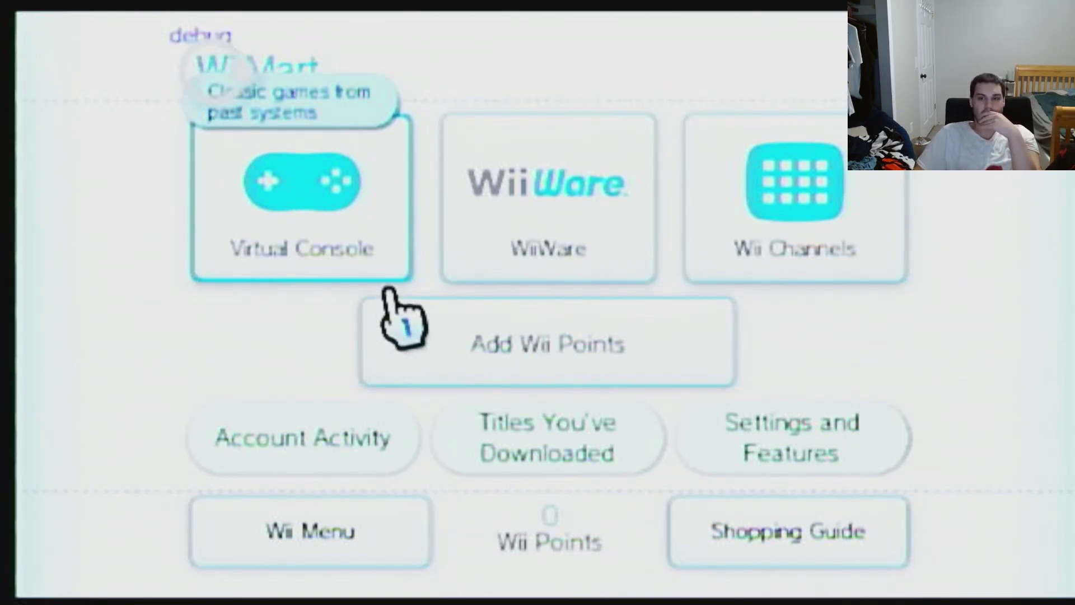
Go to Virtual Console, choose Search by Category, then pick System.
{"action": "left_click", "coordinate": [408, 239]}
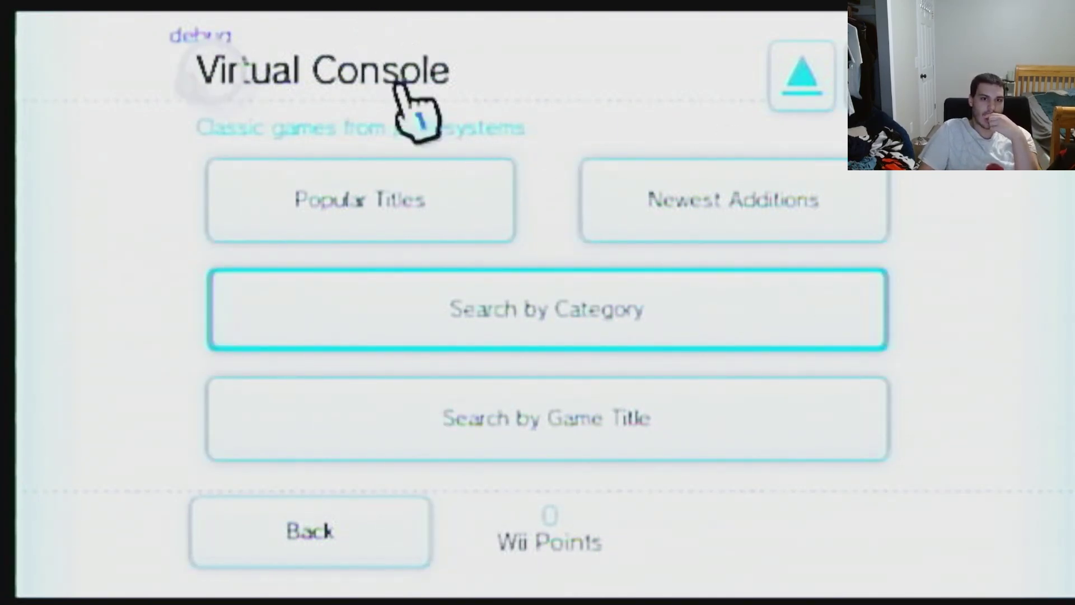
{"action": "left_click", "coordinate": [585, 274]}
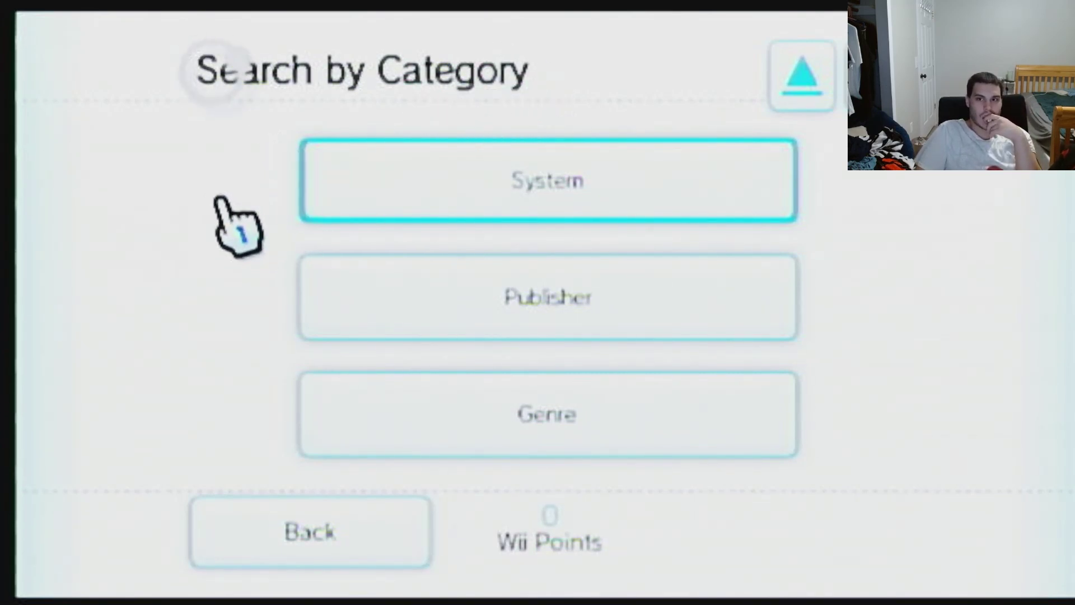
{"action": "left_click", "coordinate": [220, 200]}
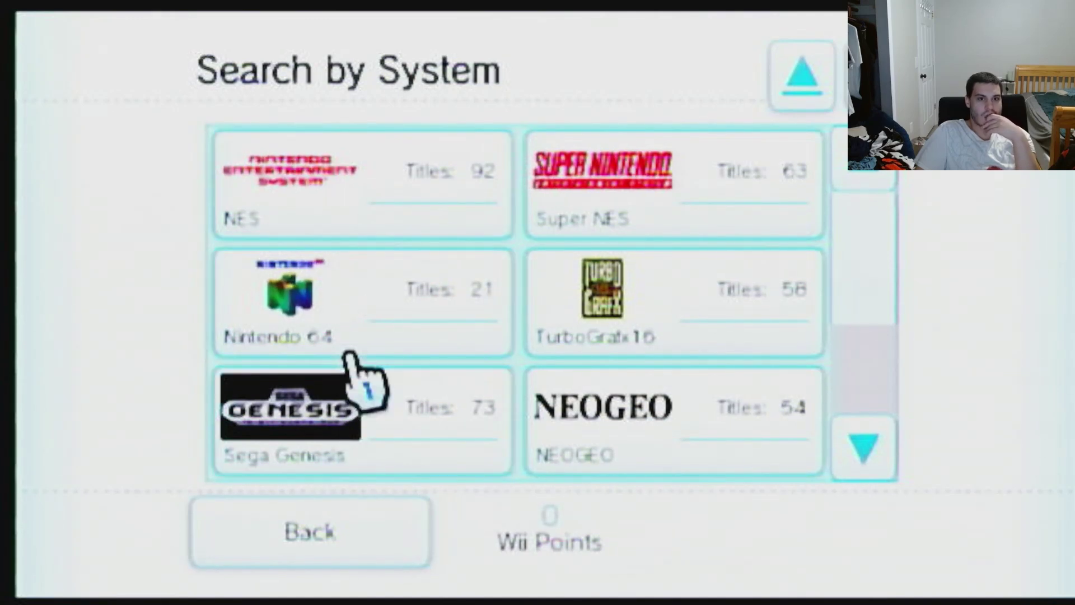
{"action": "scroll", "coordinate": [485, 182], "scroll_direction": "down", "scroll_amount": 2}
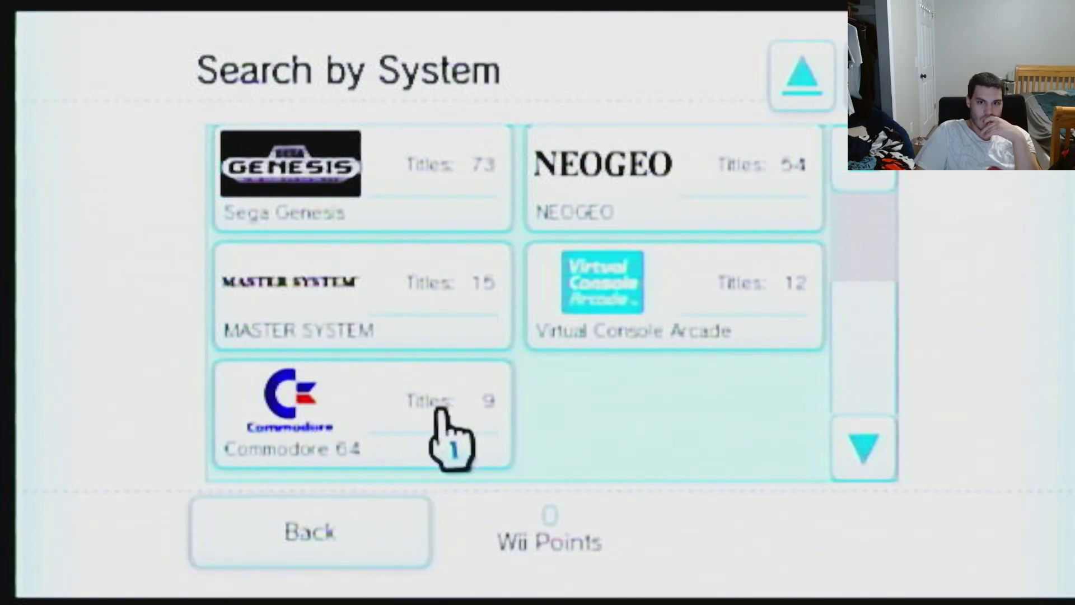
{"action": "scroll", "coordinate": [557, 173], "scroll_direction": "up", "scroll_amount": 2}
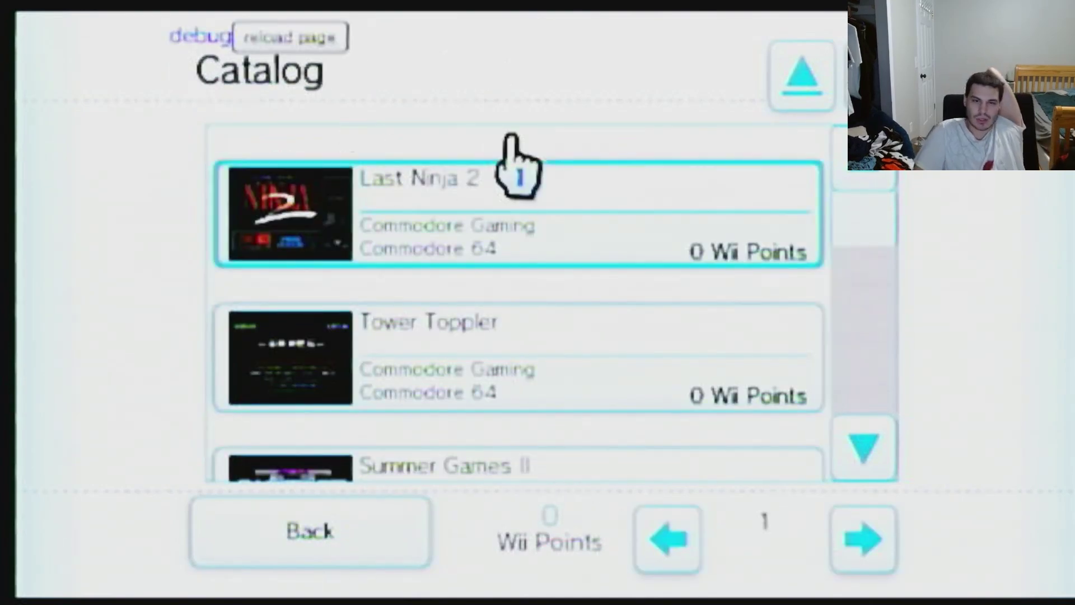
{"action": "scroll", "coordinate": [512, 163], "scroll_direction": "down", "scroll_amount": 3}
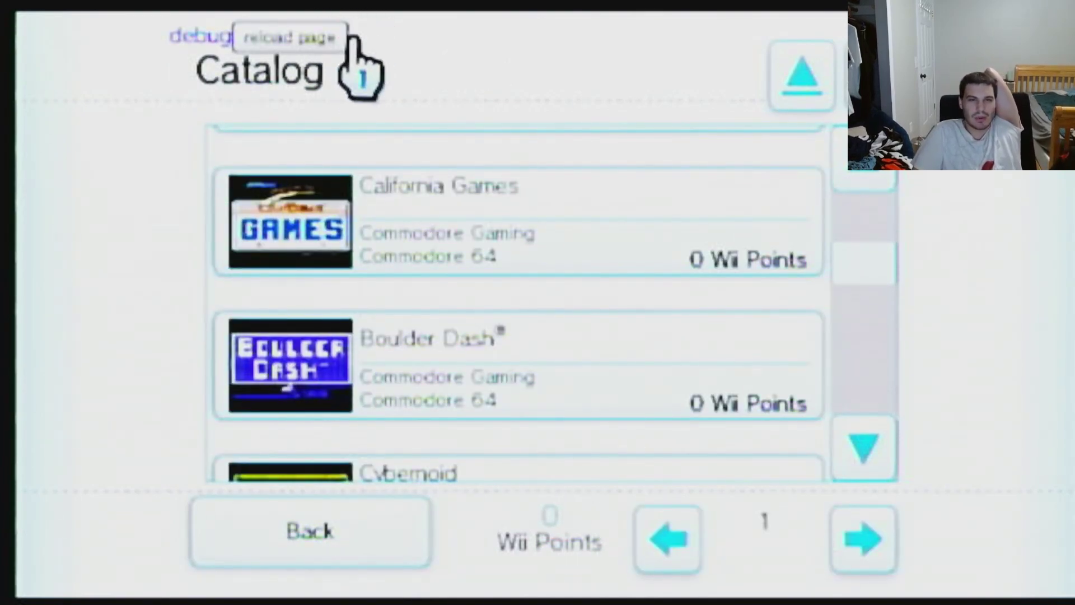
{"action": "scroll", "coordinate": [336, 293], "scroll_direction": "down", "scroll_amount": 5}
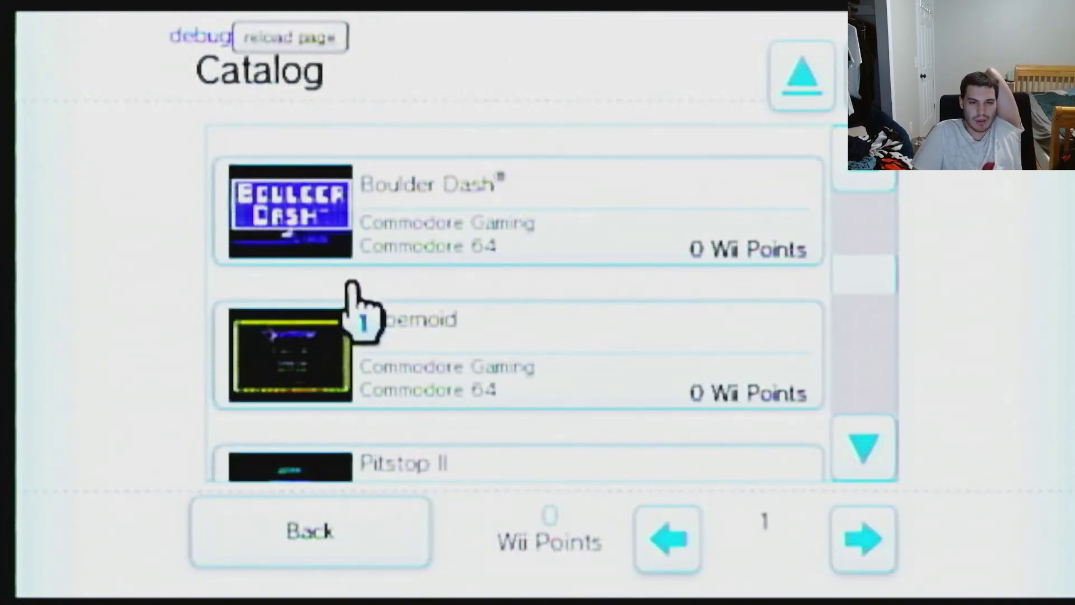
{"action": "scroll", "coordinate": [252, 312], "scroll_direction": "down", "scroll_amount": 2}
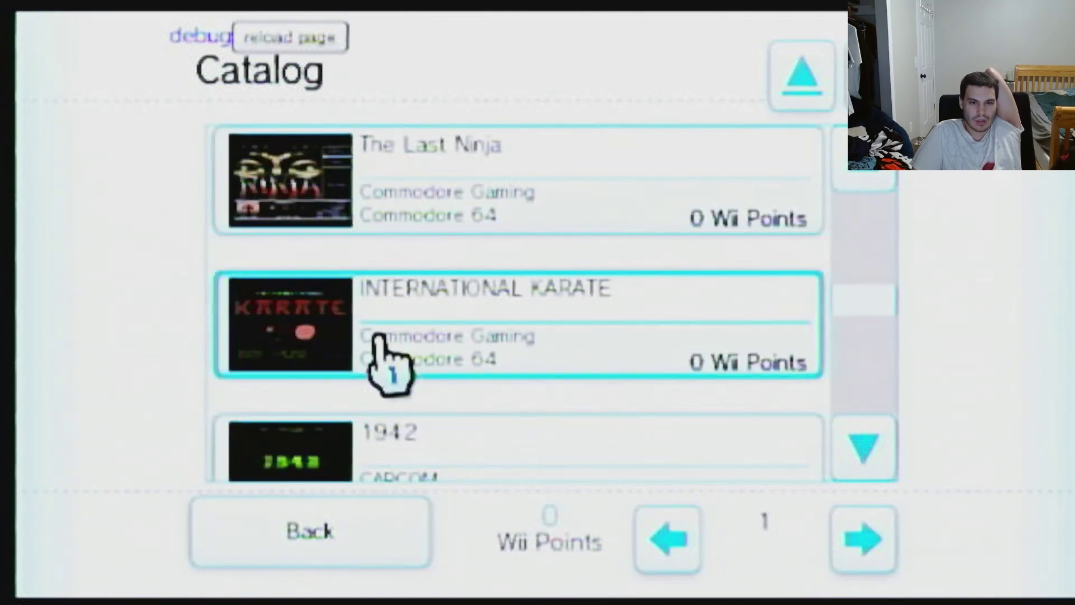
{"action": "scroll", "coordinate": [521, 324], "scroll_direction": "down", "scroll_amount": 4}
{"action": "scroll", "coordinate": [444, 247], "scroll_direction": "up", "scroll_amount": 3}
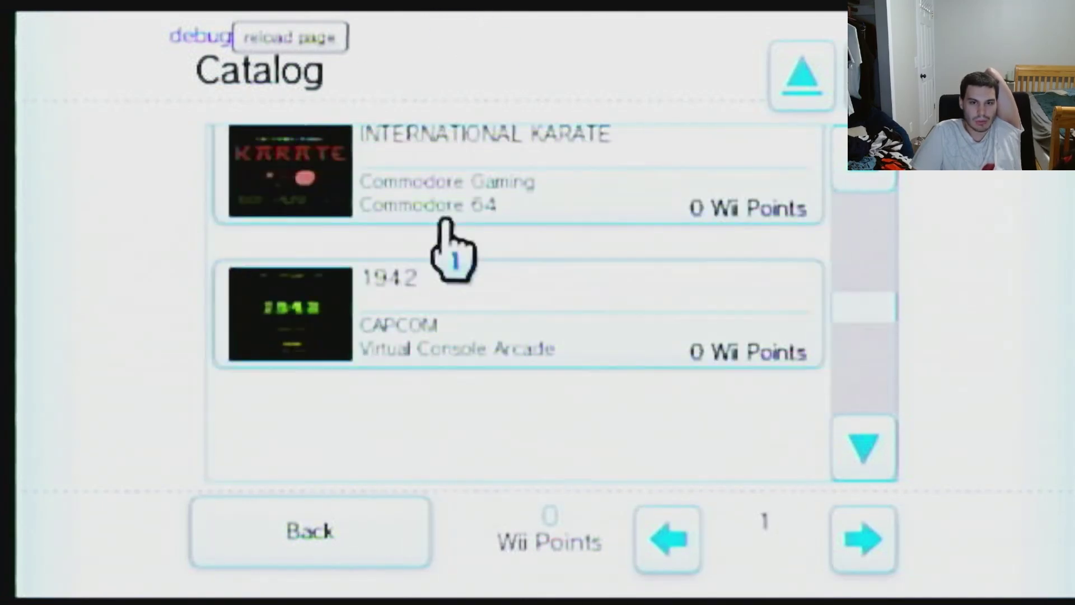
{"action": "scroll", "coordinate": [426, 288], "scroll_direction": "up", "scroll_amount": 3}
{"action": "scroll", "coordinate": [396, 300], "scroll_direction": "up", "scroll_amount": 6}
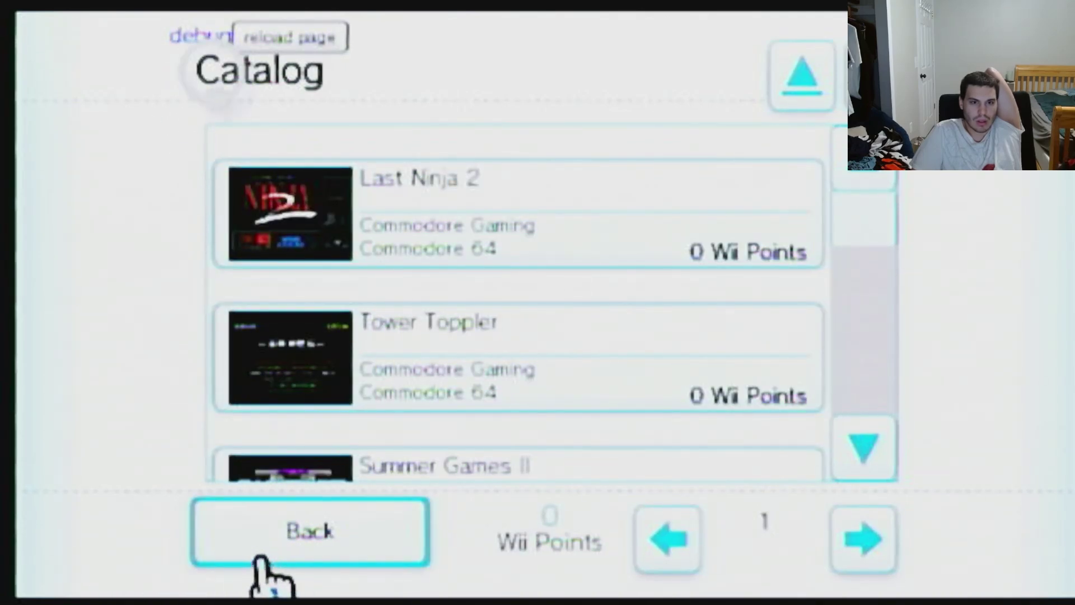
{"action": "left_click", "coordinate": [269, 542]}
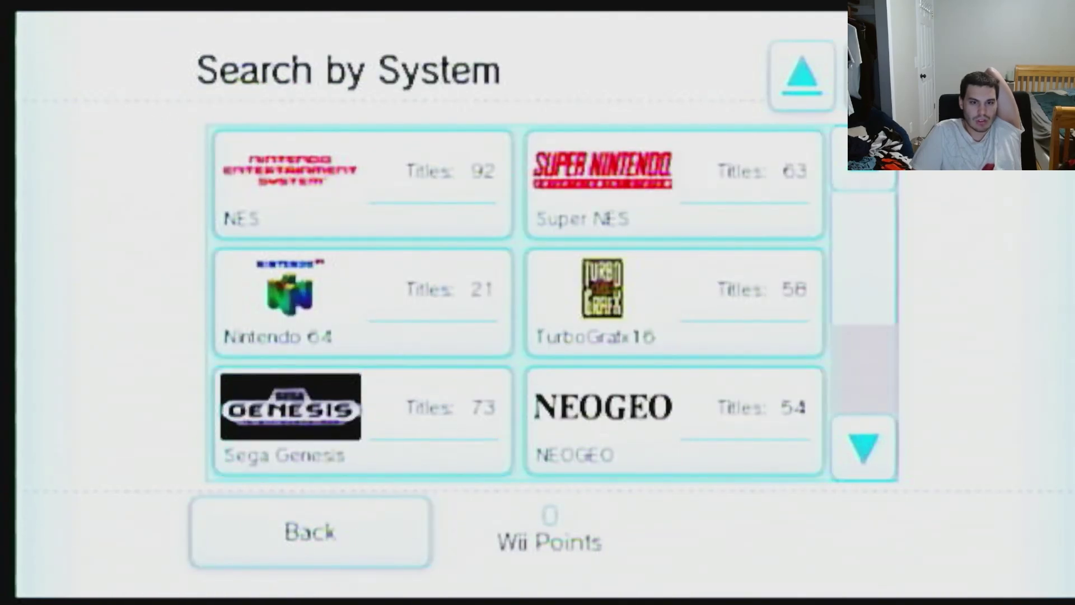
Back out of Search by Category and Virtual Console to WiiMart's main menu, then reopen Virtual Console.
{"action": "left_click", "coordinate": [298, 540]}
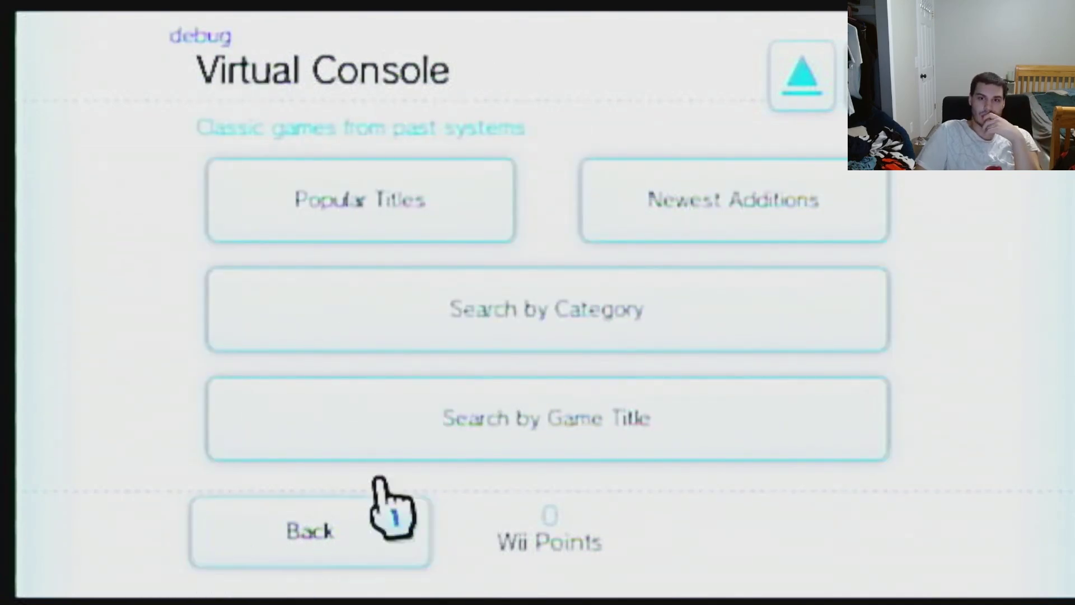
{"action": "left_click", "coordinate": [320, 529]}
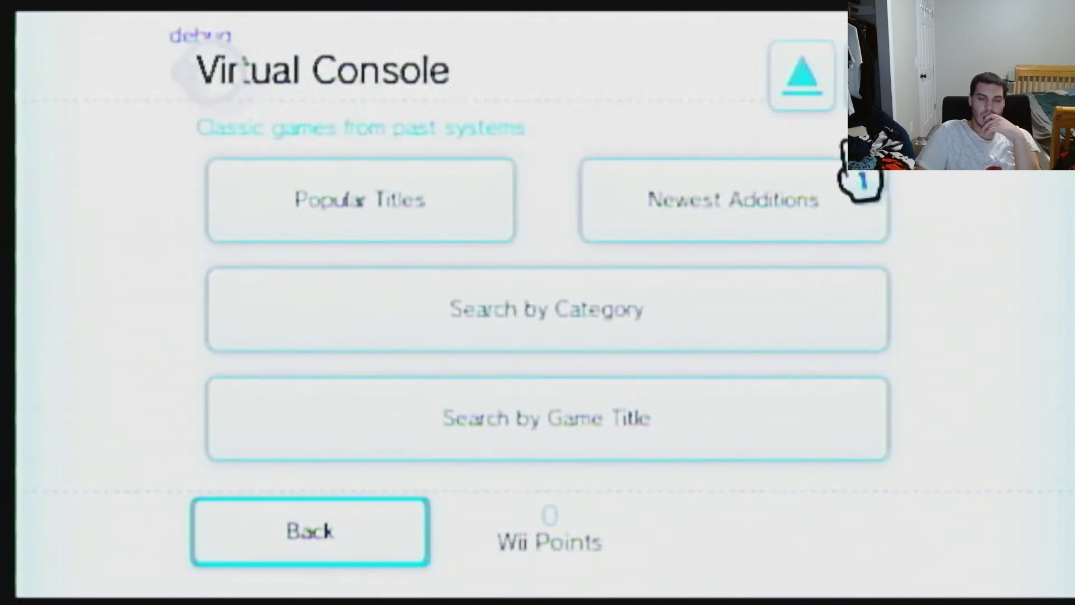
{"action": "left_click", "coordinate": [331, 274]}
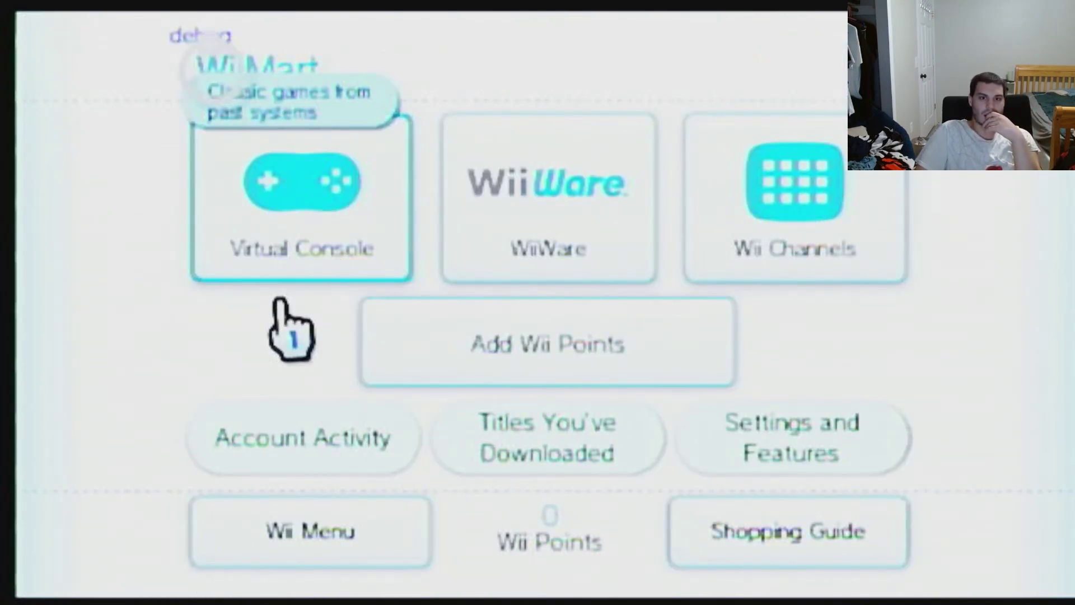